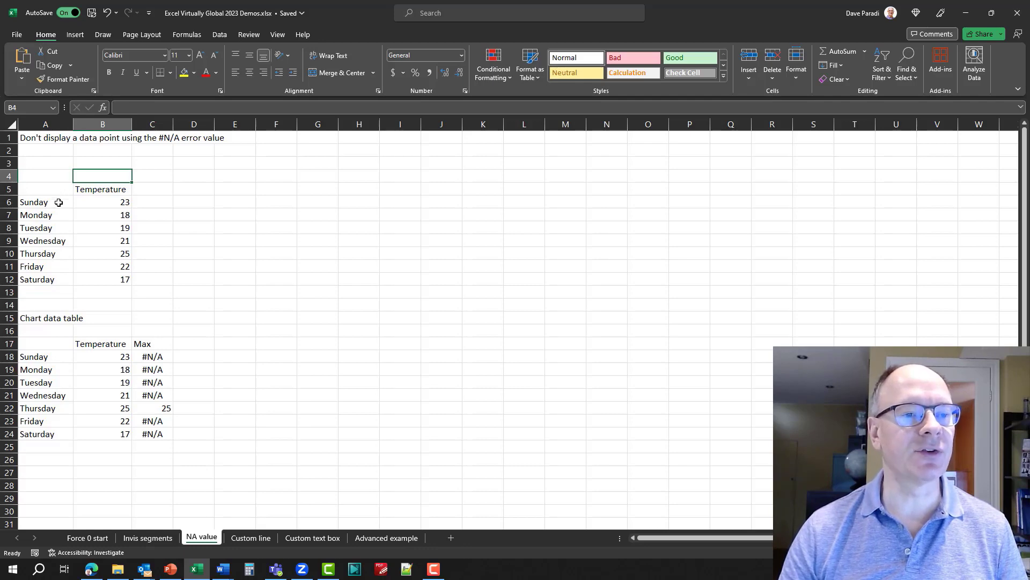
# Step: Review the day names, the linked temperatures, and the Max helper formulas for Sunday, Monday and Thursday
pyautogui.click(67, 202)
pyautogui.moveTo(68, 203); pyautogui.dragTo(62, 280)
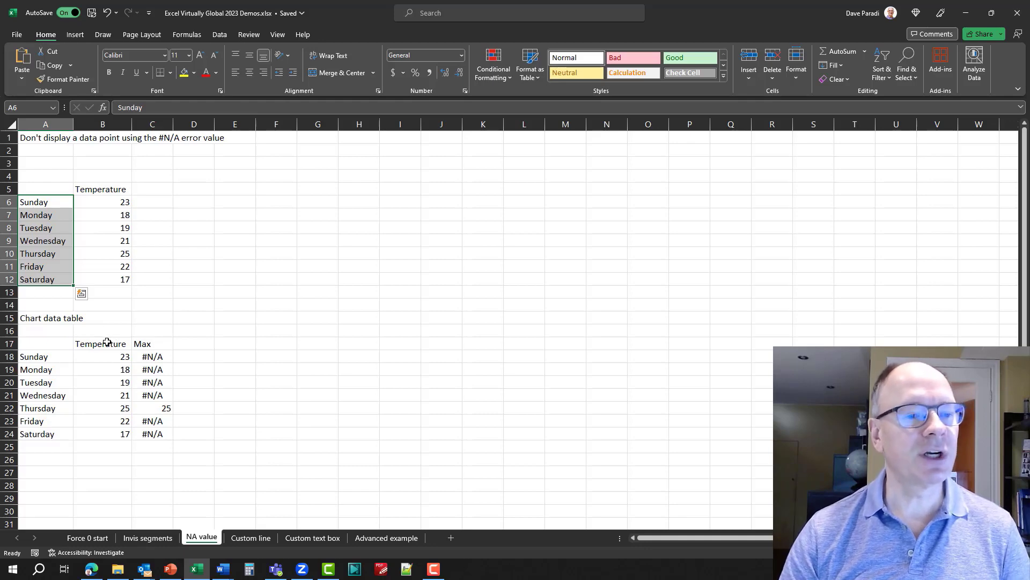
pyautogui.click(104, 357)
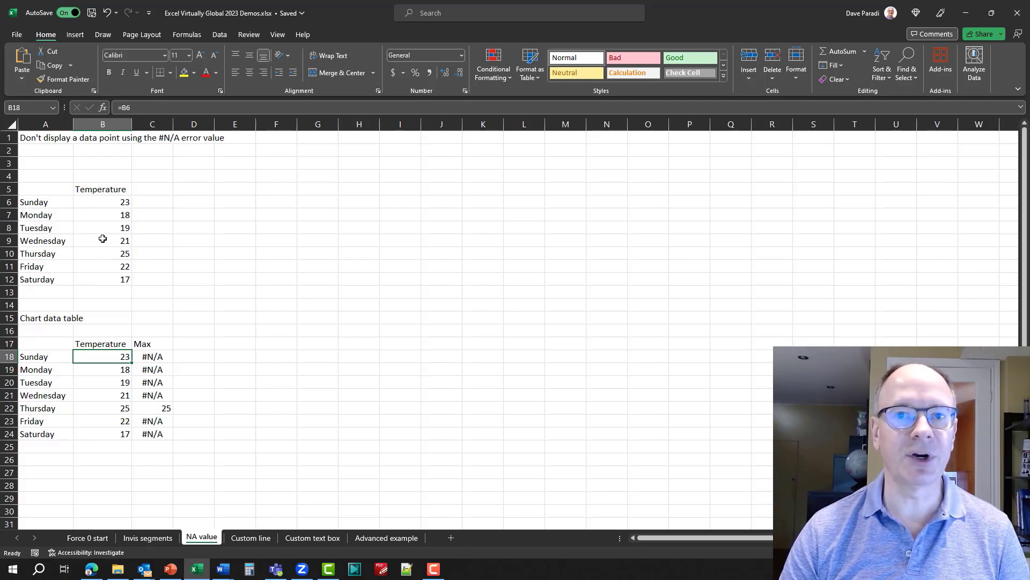
pyautogui.click(164, 344)
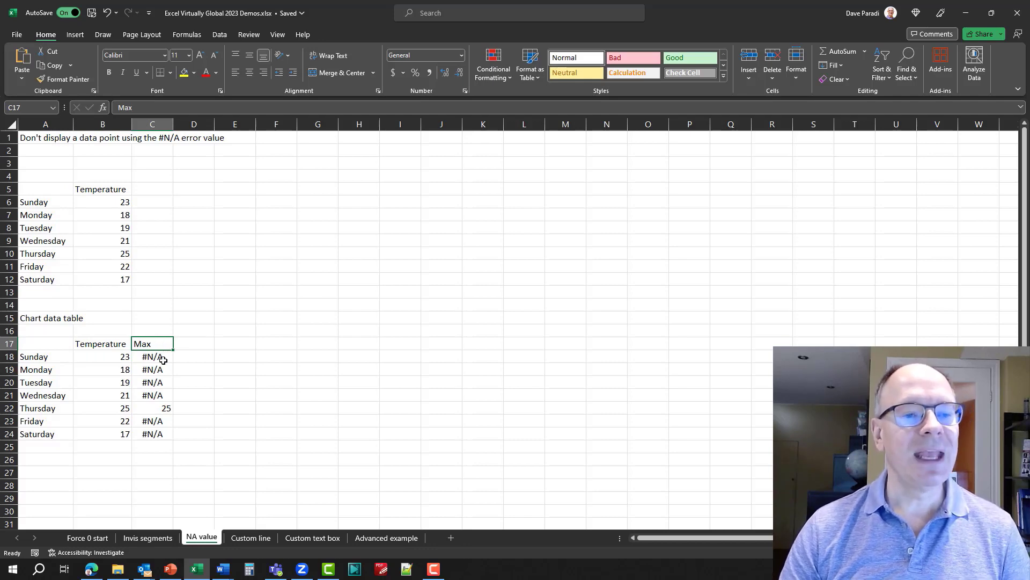
pyautogui.click(161, 357)
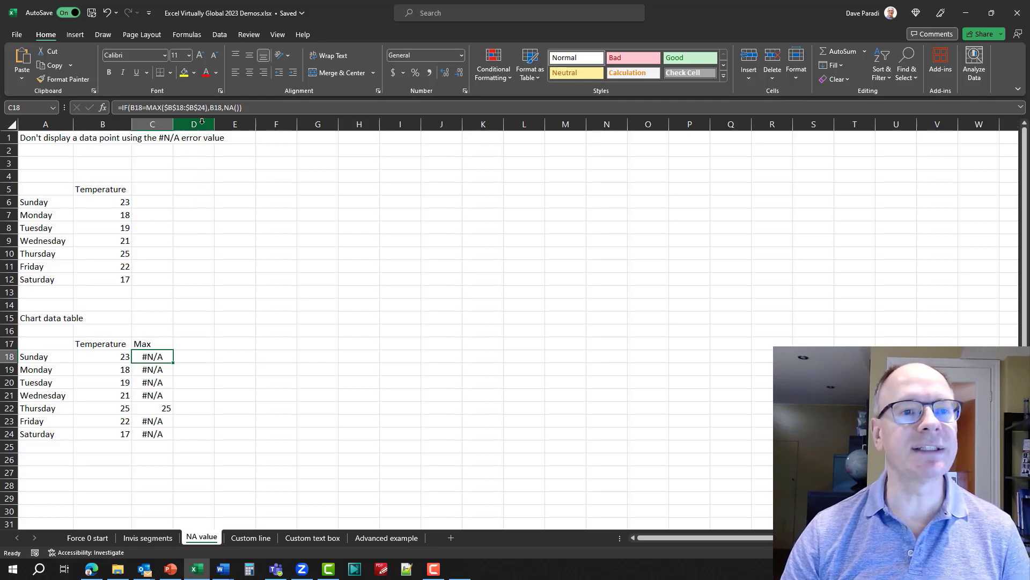
pyautogui.press('super+plus')
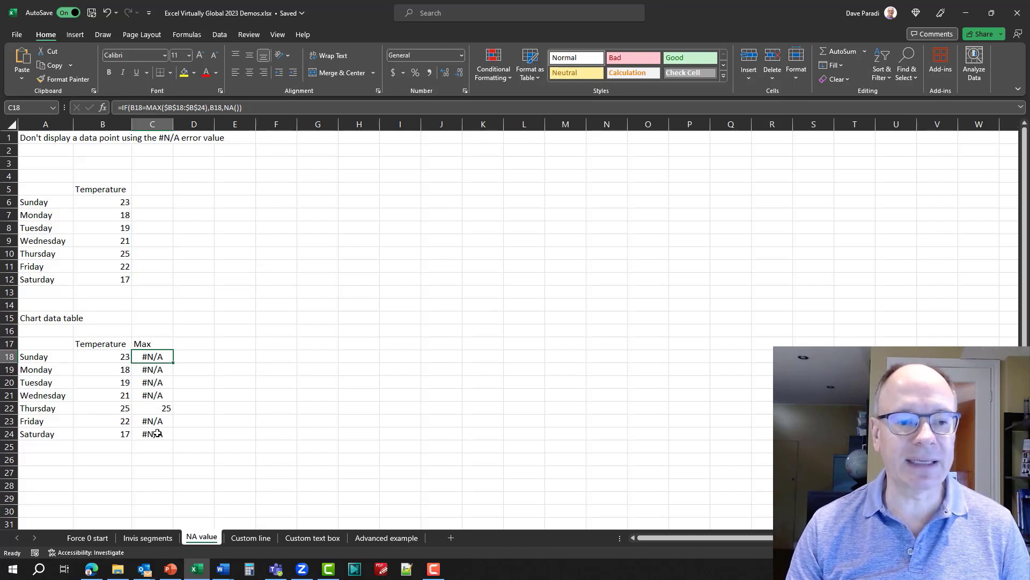
pyautogui.click(162, 371)
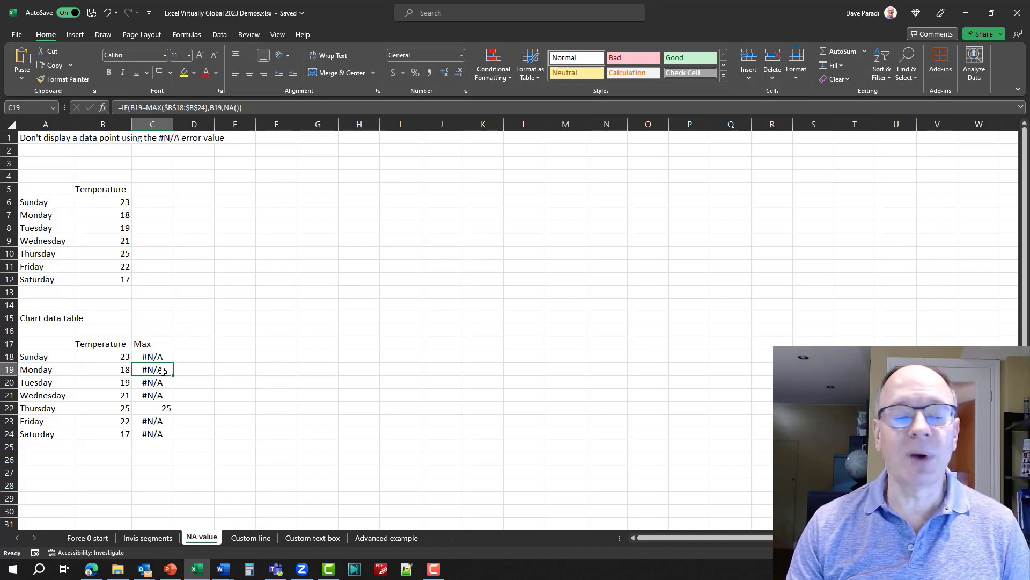
pyautogui.click(153, 410)
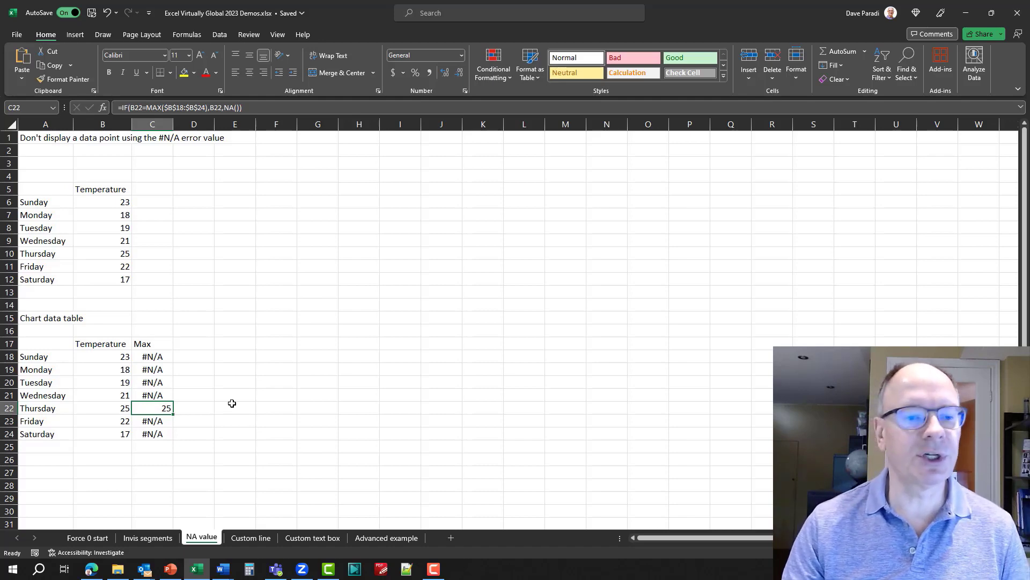
# Step: Chart A17:C24 as a clustered column chart, move it up, and select the Max series
pyautogui.moveTo(50, 345); pyautogui.dragTo(150, 434)
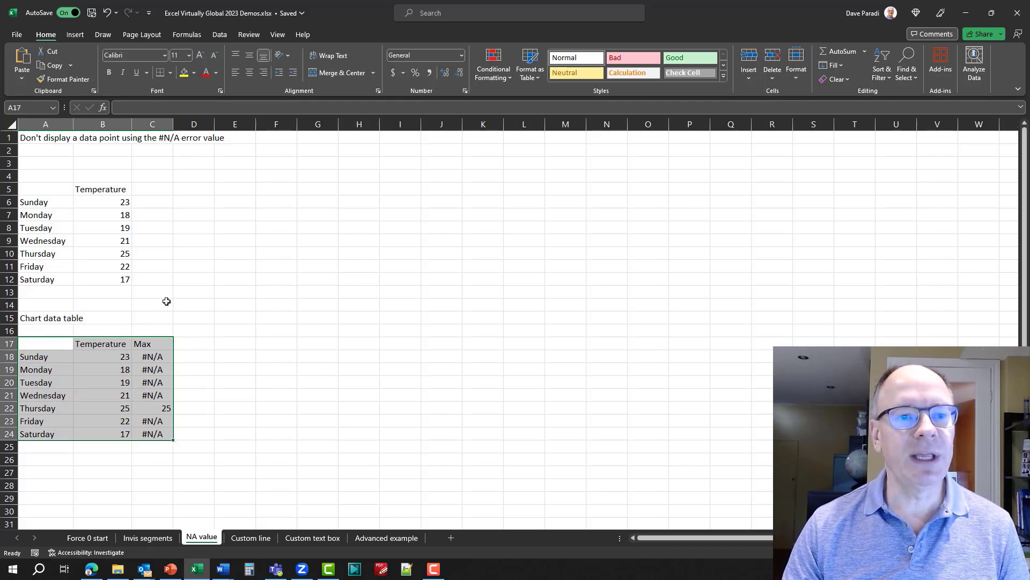
pyautogui.click(75, 35)
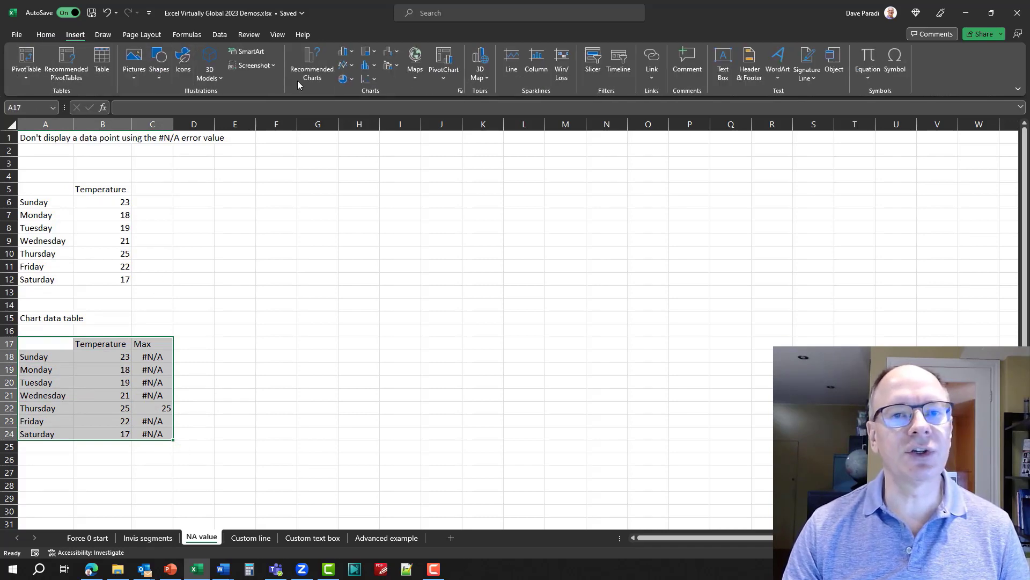
pyautogui.click(346, 52)
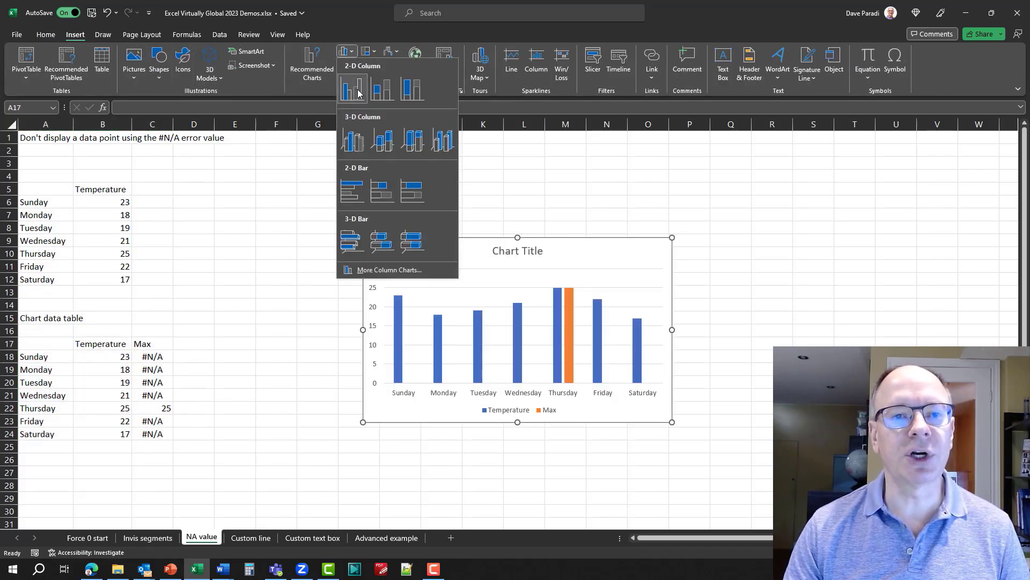
pyautogui.click(354, 83)
pyautogui.moveTo(412, 240); pyautogui.dragTo(307, 175)
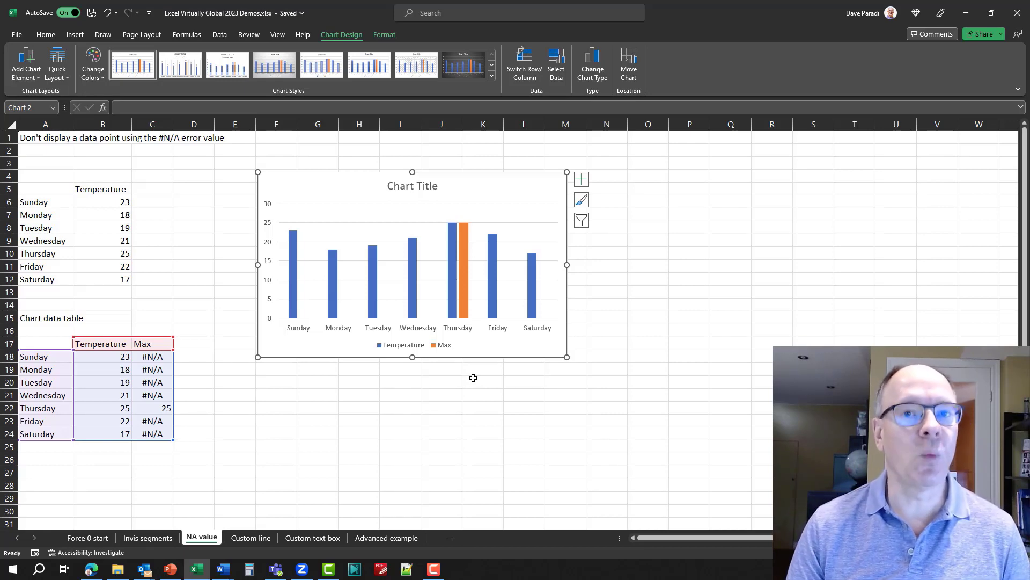
pyautogui.click(465, 238)
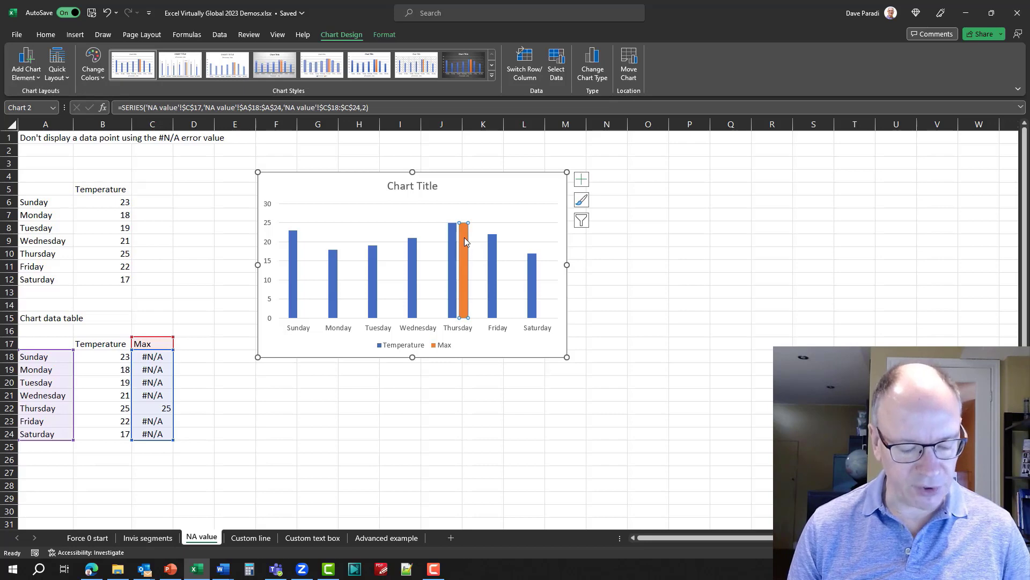
pyautogui.hotkey('ctrl', '1')
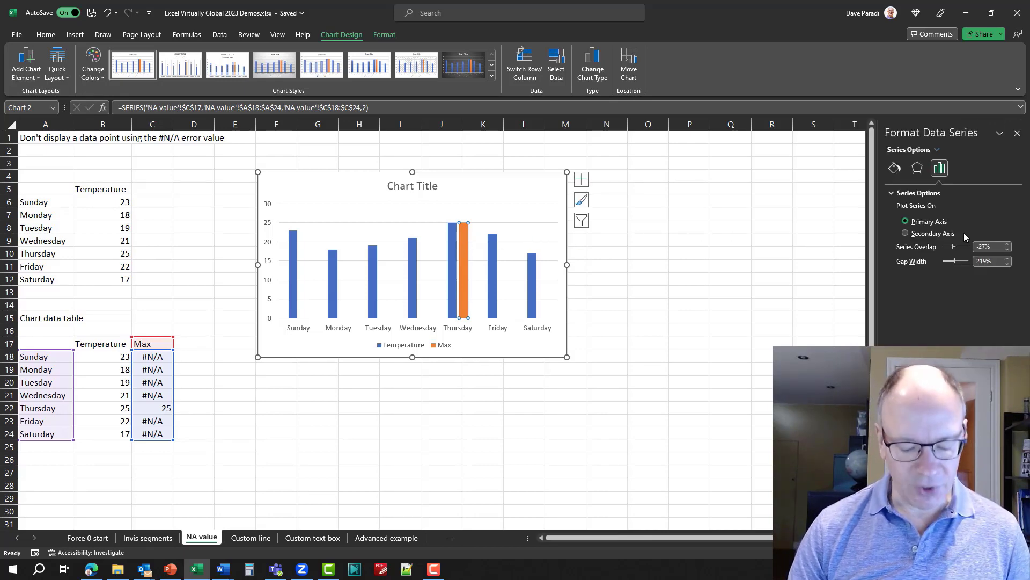
# Step: Give the Max series 100% series overlap and 50% gap width
pyautogui.press('super+plus')
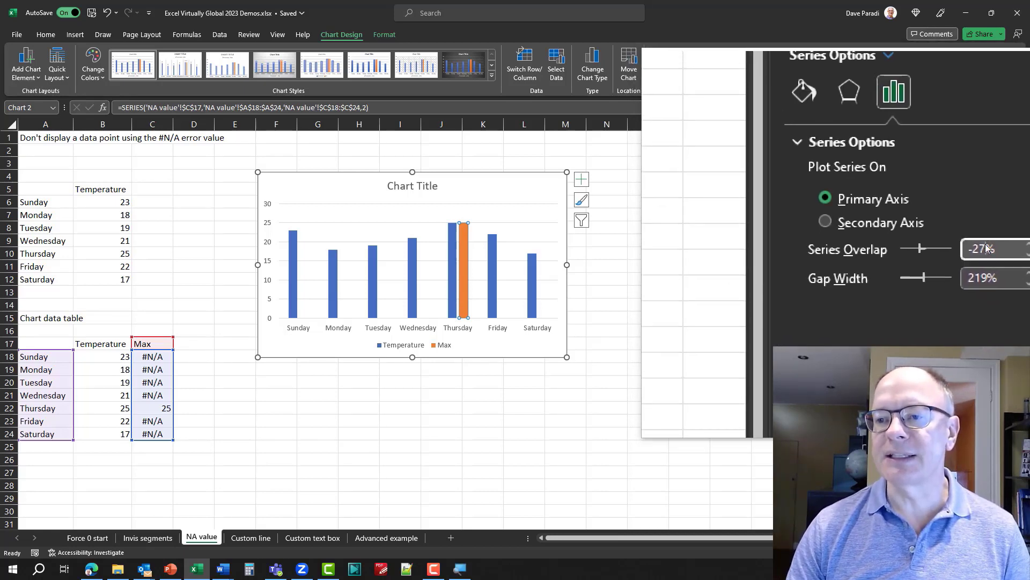
pyautogui.press('BackSpace')
pyautogui.press('BackSpace')
pyautogui.press('BackSpace')
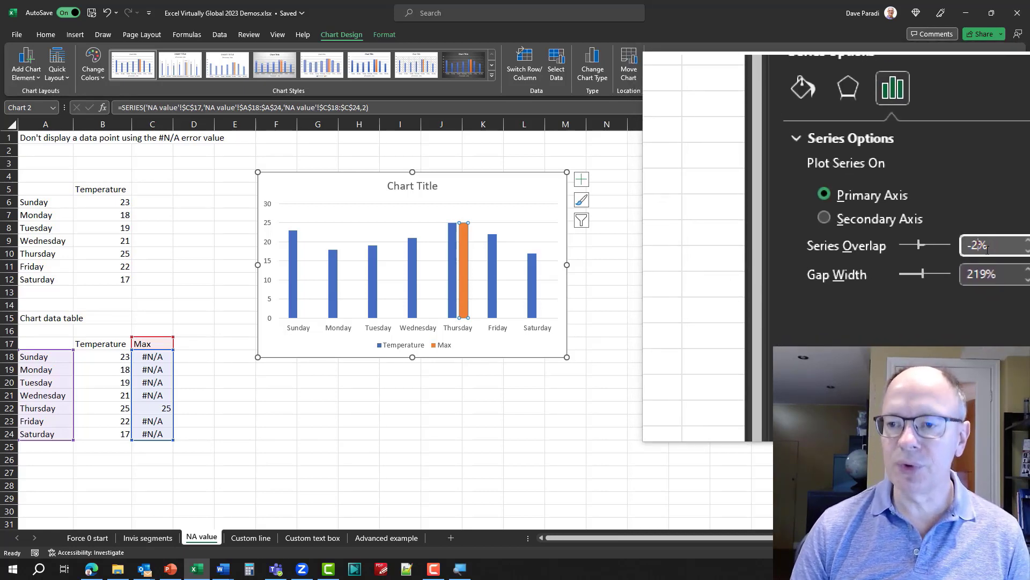
pyautogui.write('100')
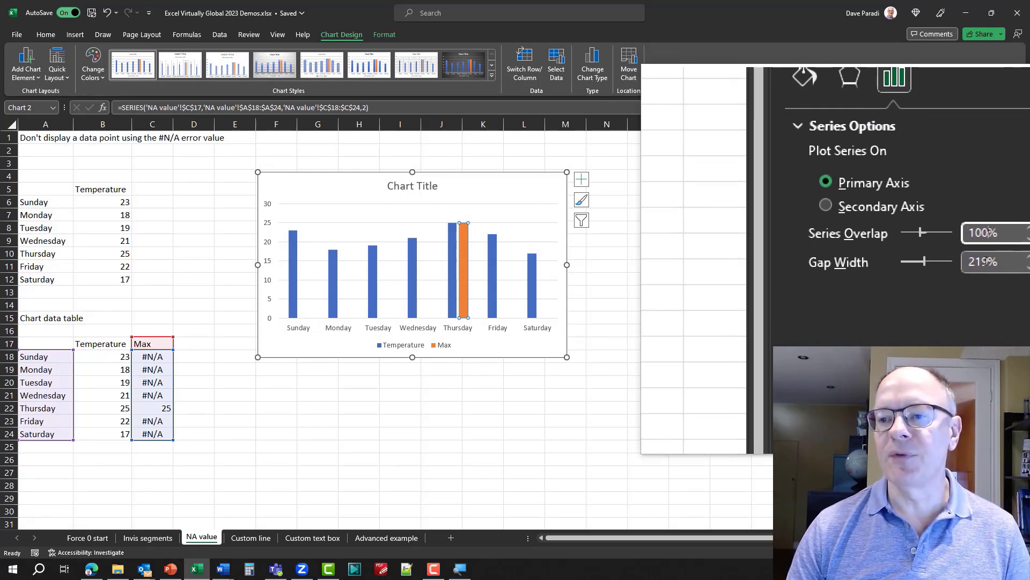
pyautogui.click(989, 266)
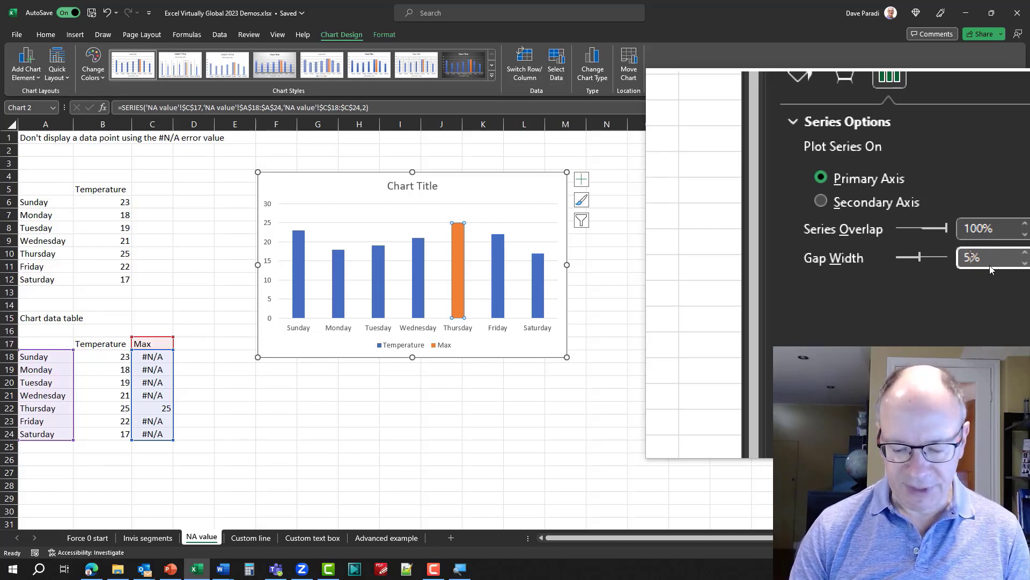
pyautogui.write('50')
pyautogui.press('Return')
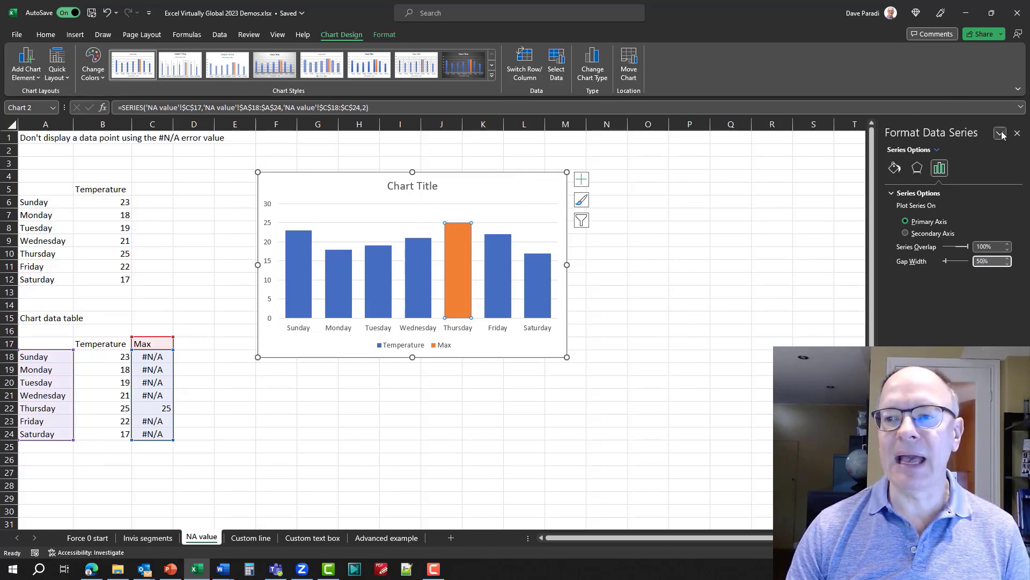
pyautogui.click(1018, 133)
pyautogui.click(523, 176)
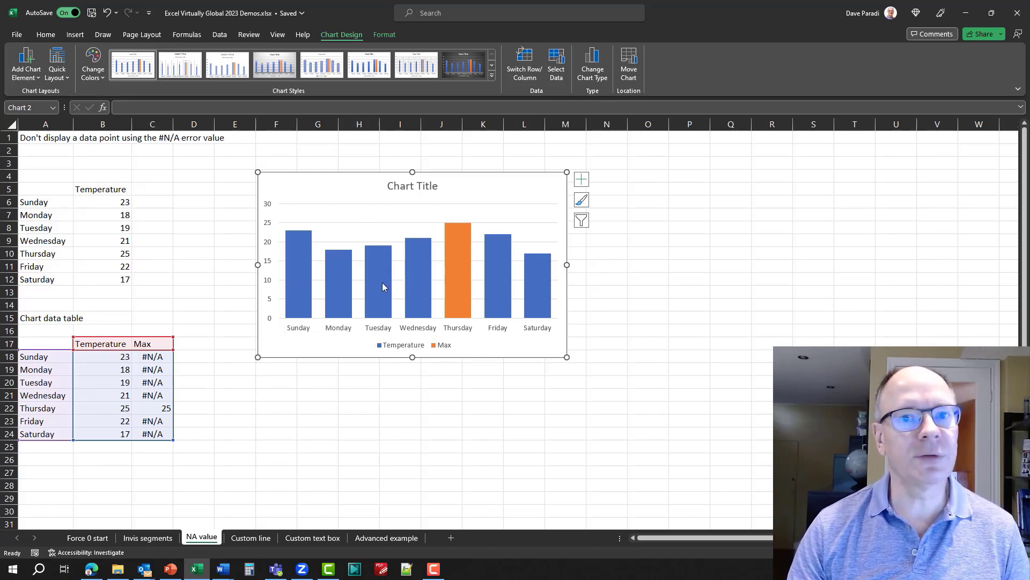
# Step: Uncheck Legend under Chart Elements so the chart shows only the day columns
pyautogui.moveTo(410, 284)
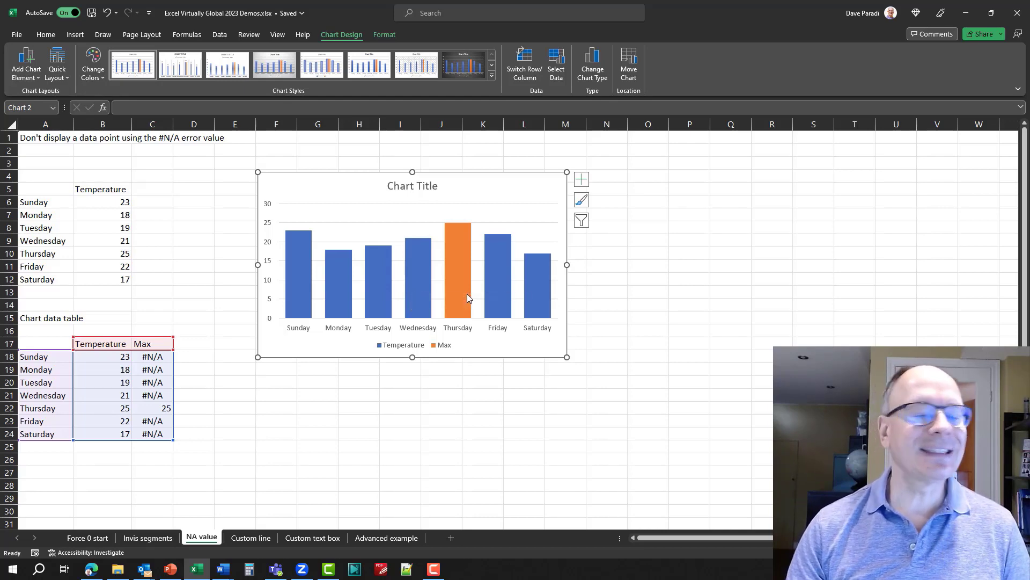
pyautogui.moveTo(468, 295)
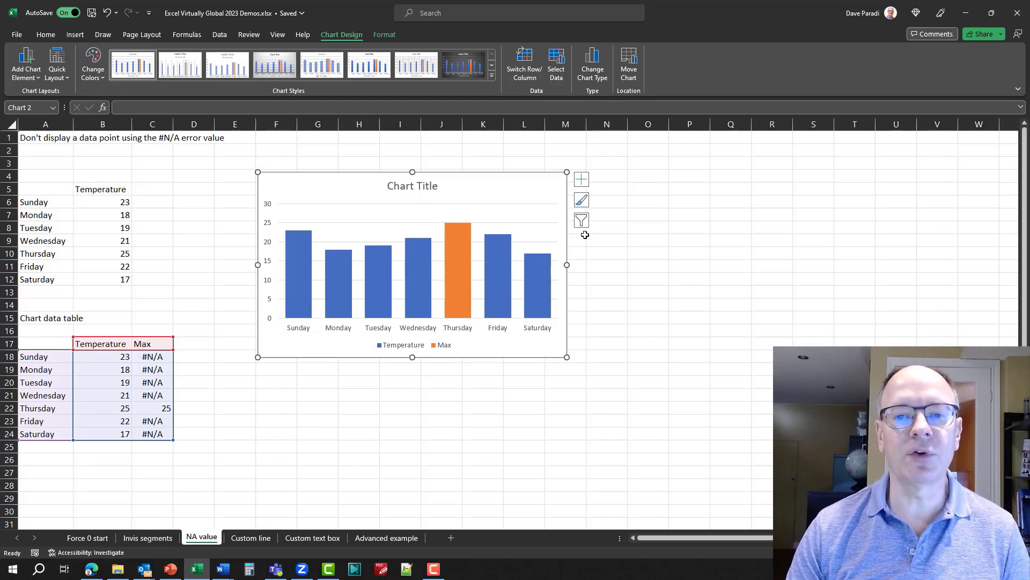
pyautogui.click(581, 179)
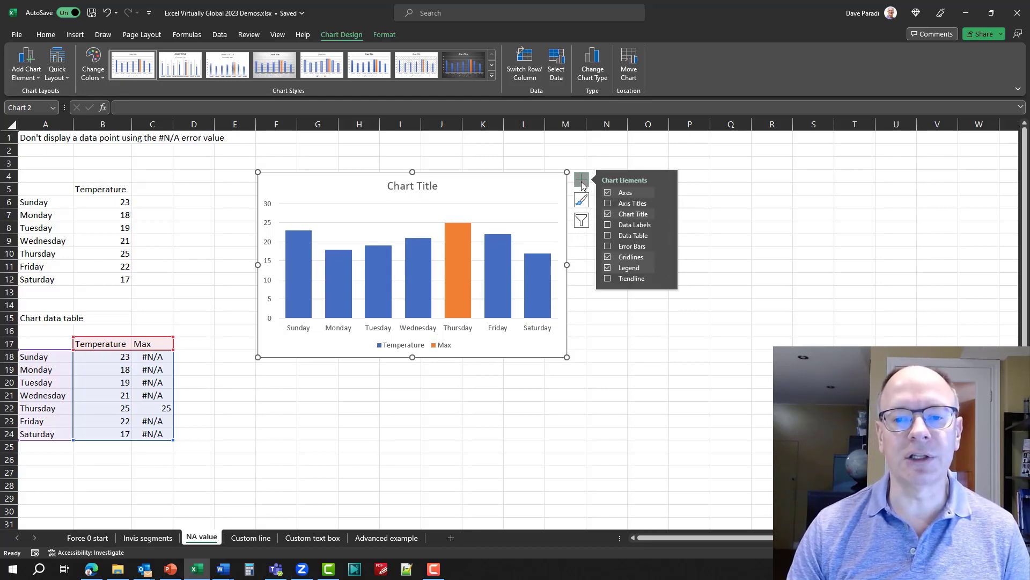
pyautogui.click(607, 267)
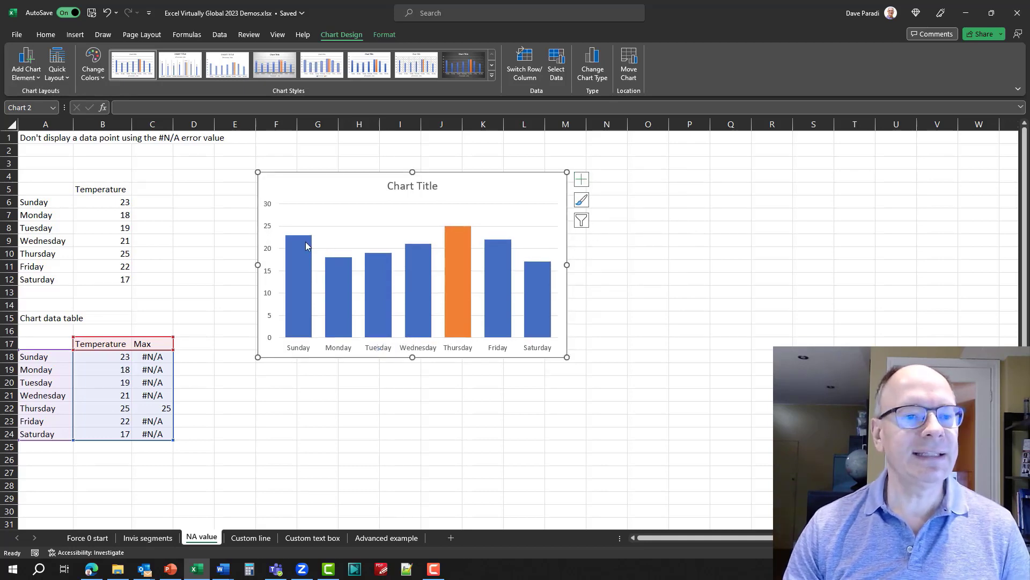
pyautogui.click(110, 226)
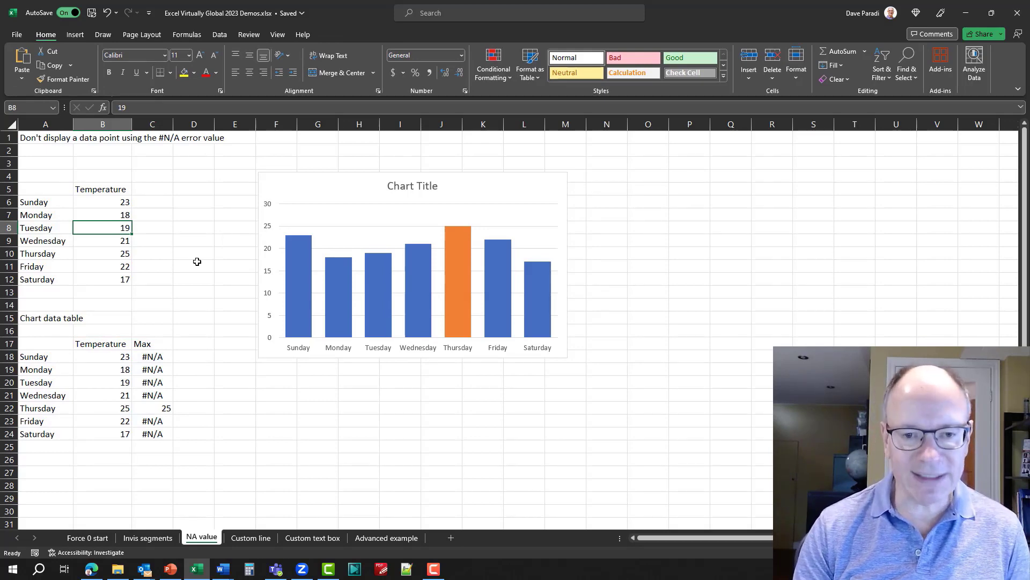
# Step: Enter 27 as Tuesday's temperature, then undo it back to 19
pyautogui.write('27')
pyautogui.press('Return')
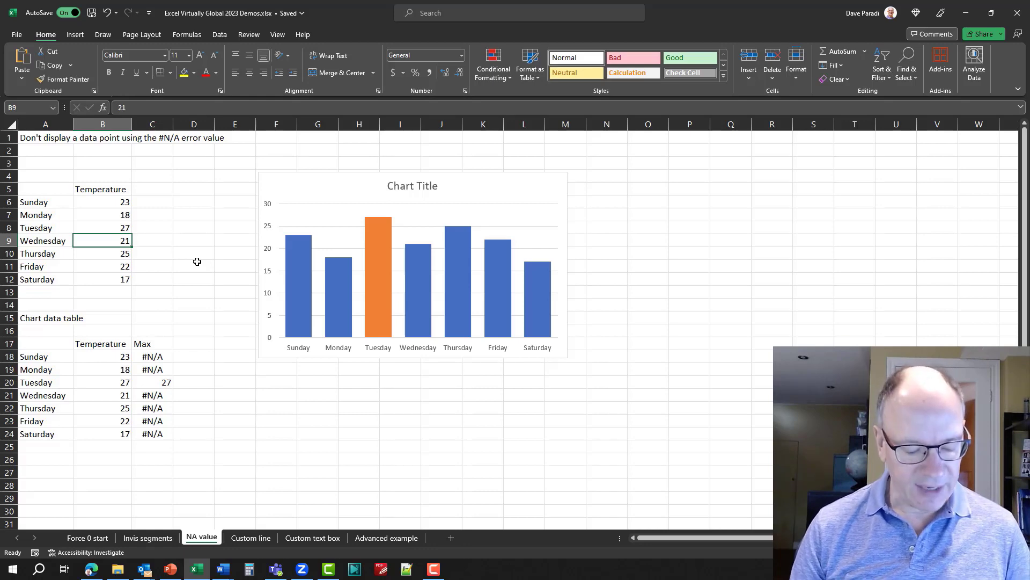
pyautogui.hotkey('ctrl', 'z')
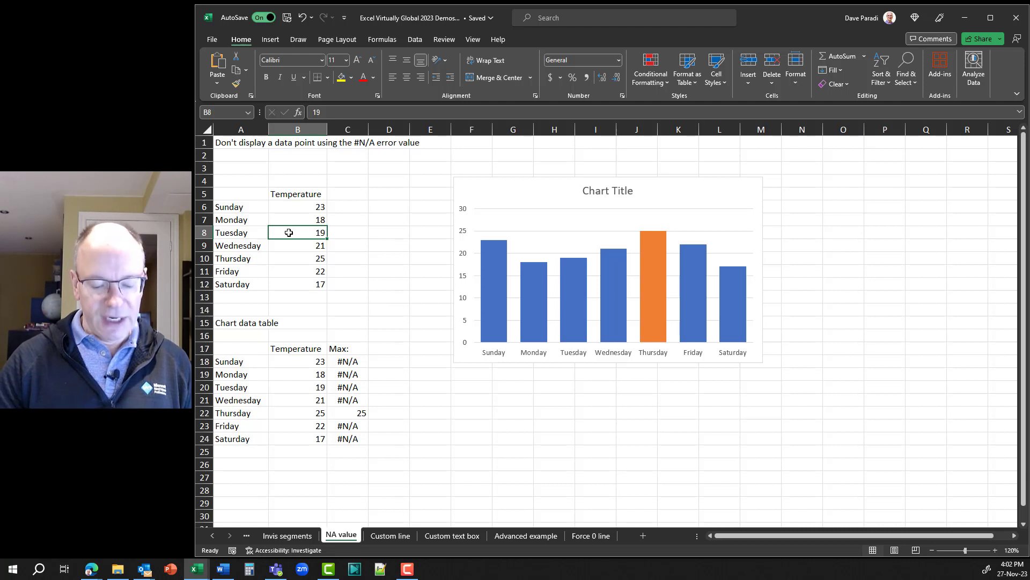
# Step: Enter 25 as Tuesday's temperature in B8
pyautogui.write('25')
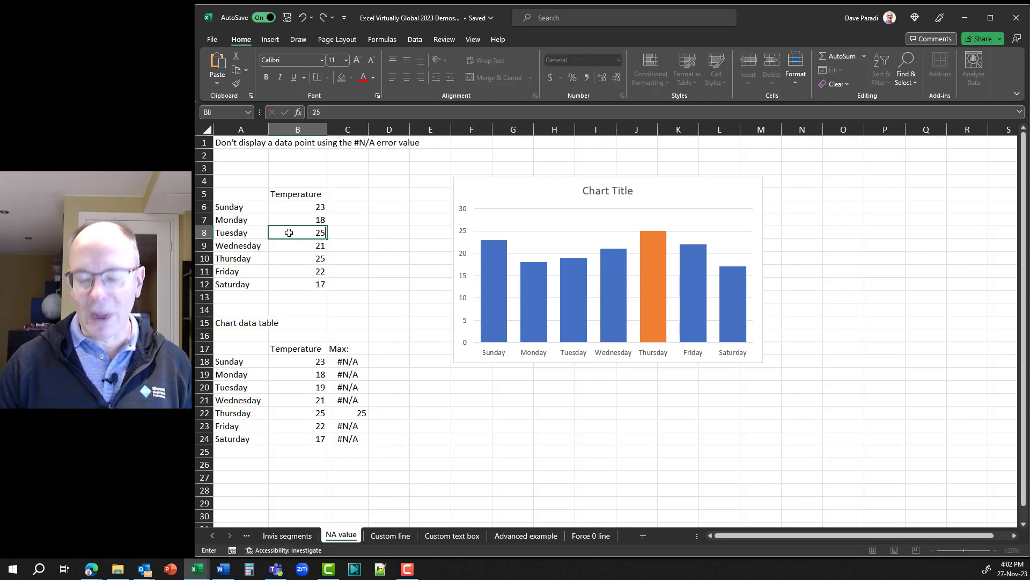
pyautogui.press('Return')
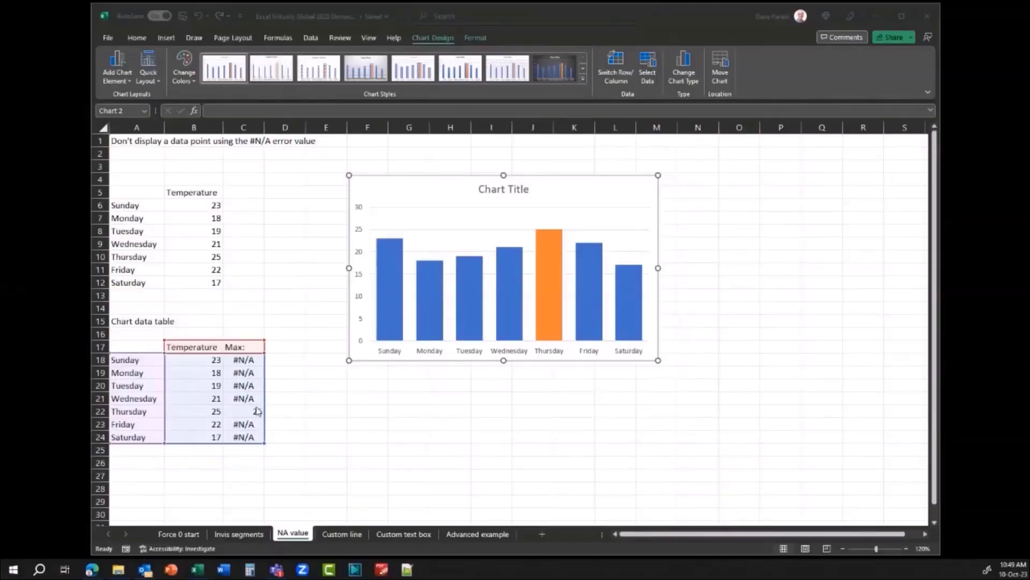
# Step: Deselect the chart, then select the Max series via Thursday's orange bar
pyautogui.click(296, 384)
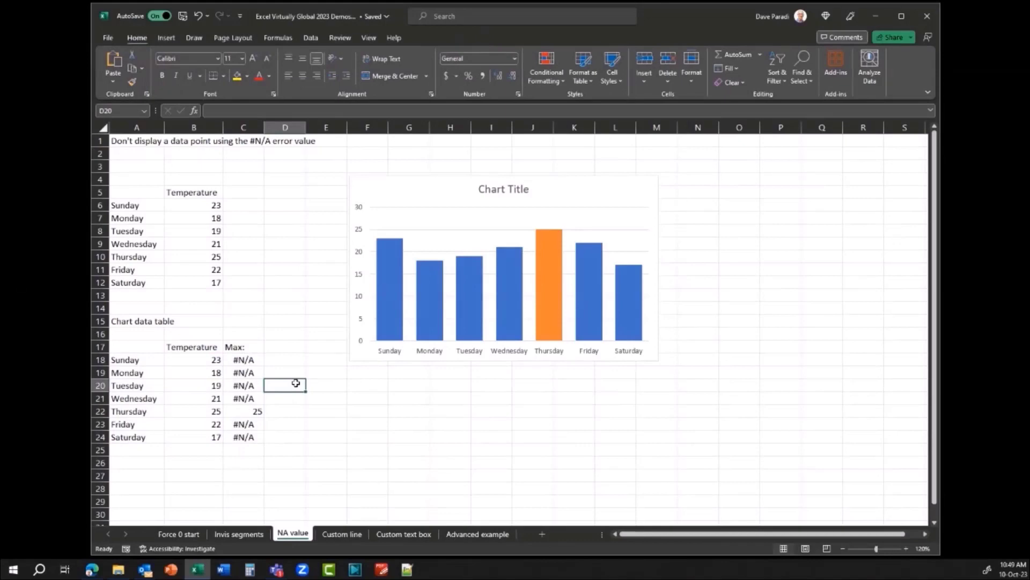
pyautogui.moveTo(549, 244)
pyautogui.click(549, 244)
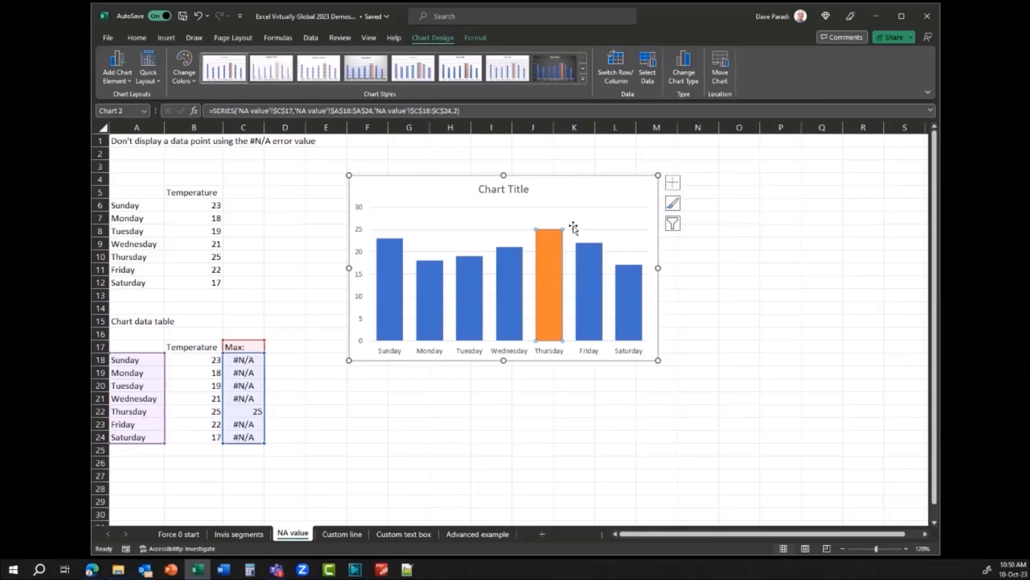
# Step: Add a data label to the Max series from Chart Elements > Data Labels > More Options
pyautogui.click(673, 183)
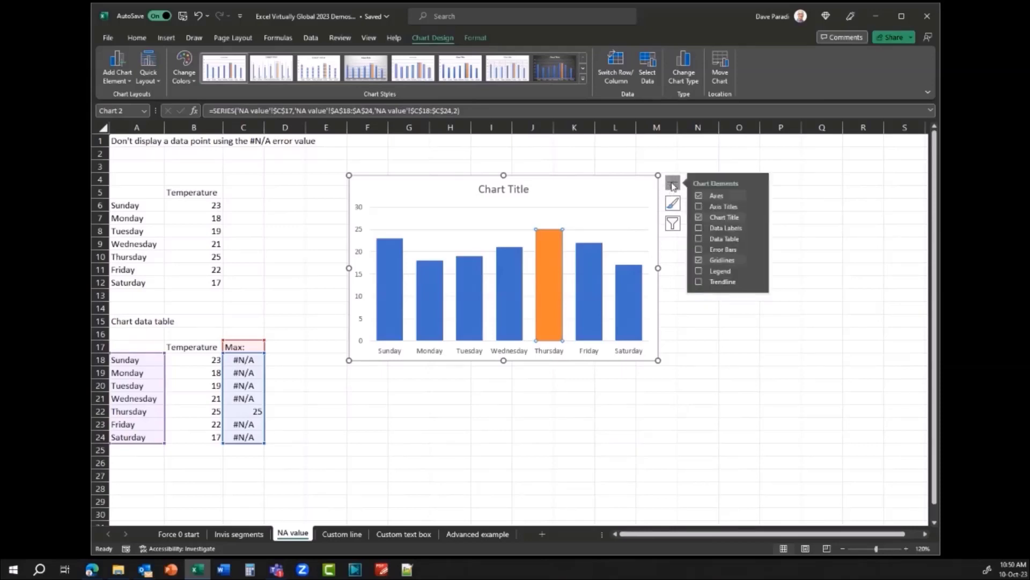
pyautogui.click(758, 230)
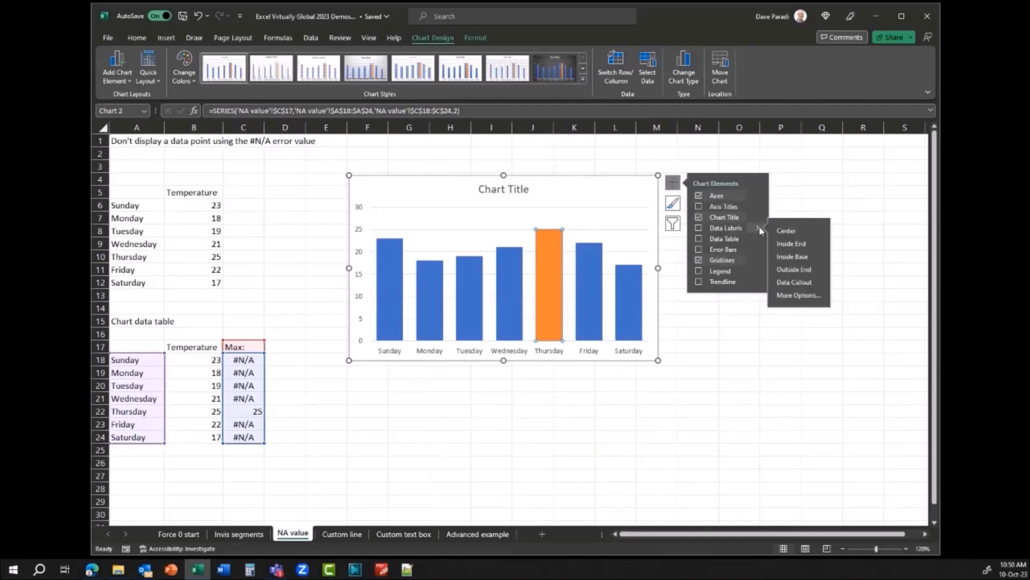
pyautogui.click(799, 295)
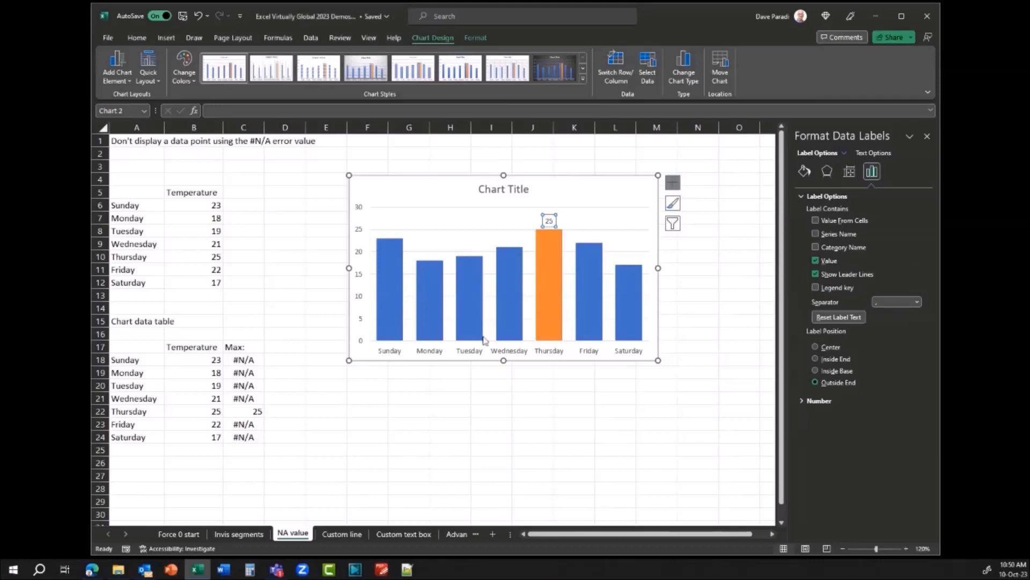
pyautogui.click(252, 348)
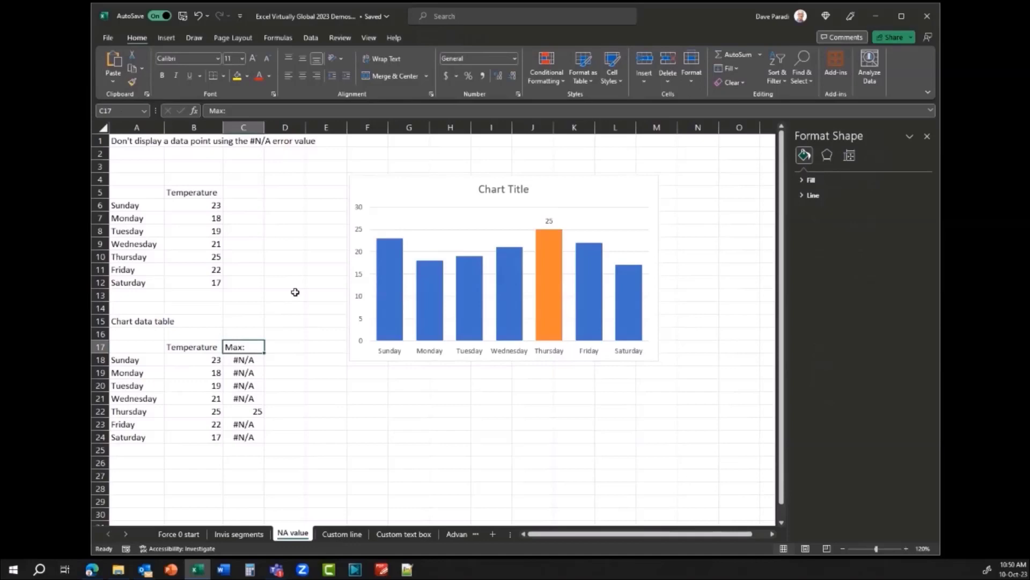
# Step: Make the 25 data label also show the series name, using a space separator
pyautogui.click(551, 240)
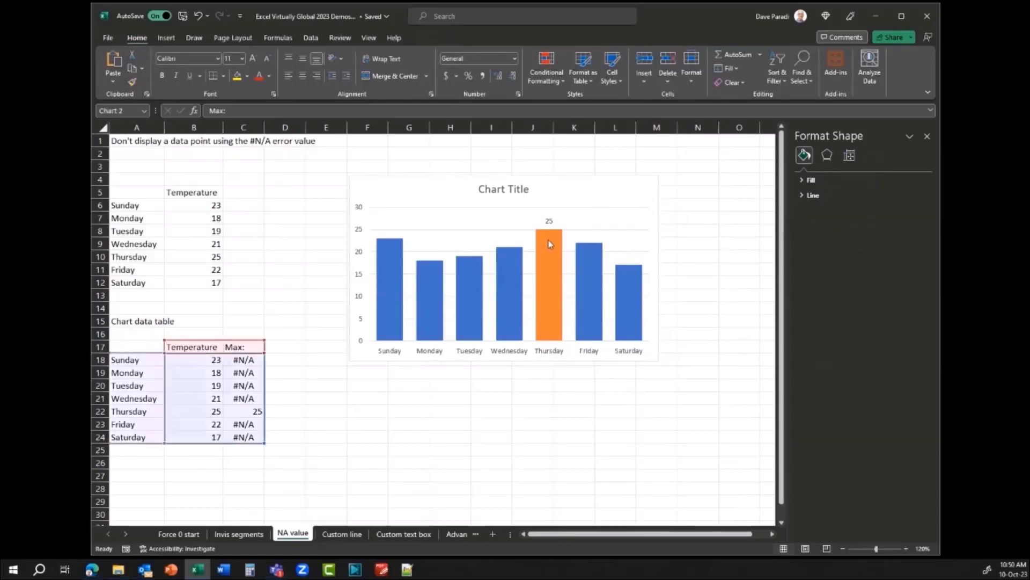
pyautogui.click(549, 220)
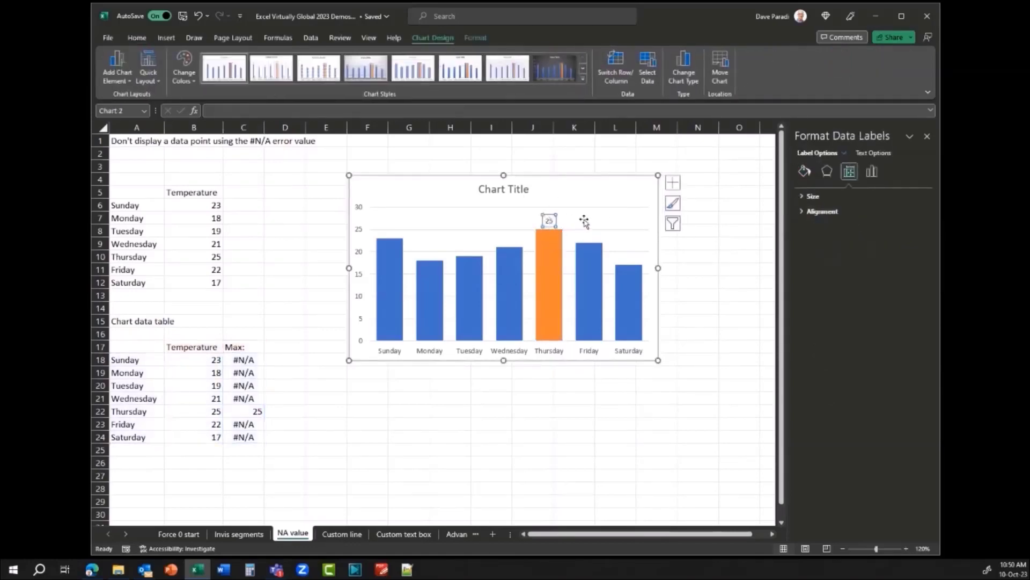
pyautogui.click(871, 171)
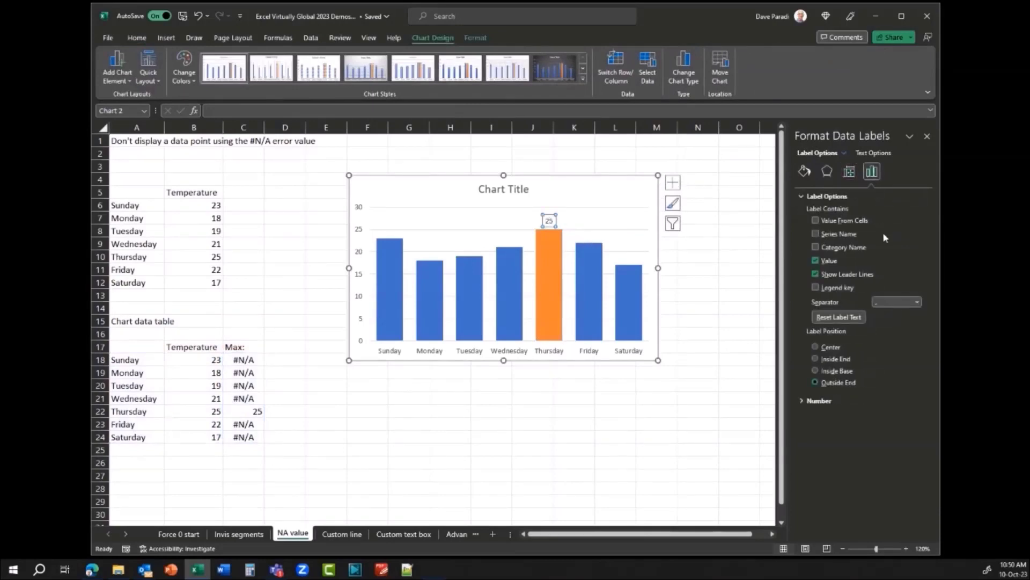
pyautogui.press('super+plus')
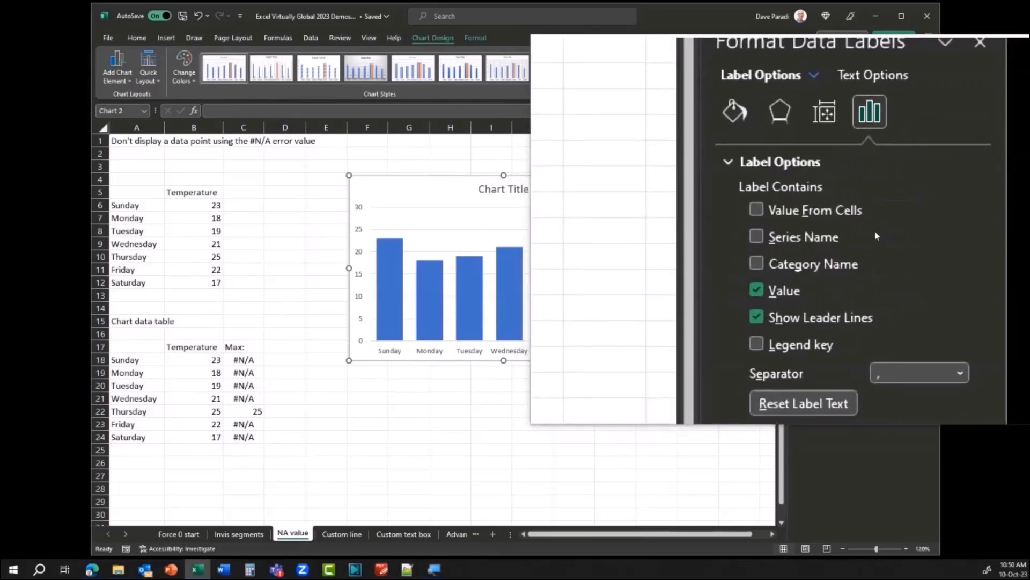
pyautogui.click(817, 237)
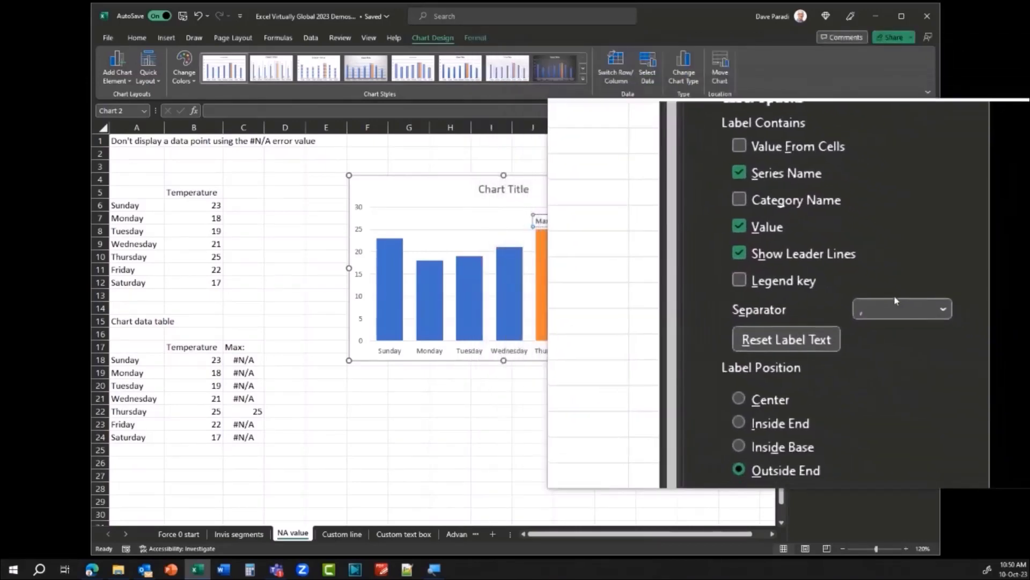
pyautogui.click(917, 303)
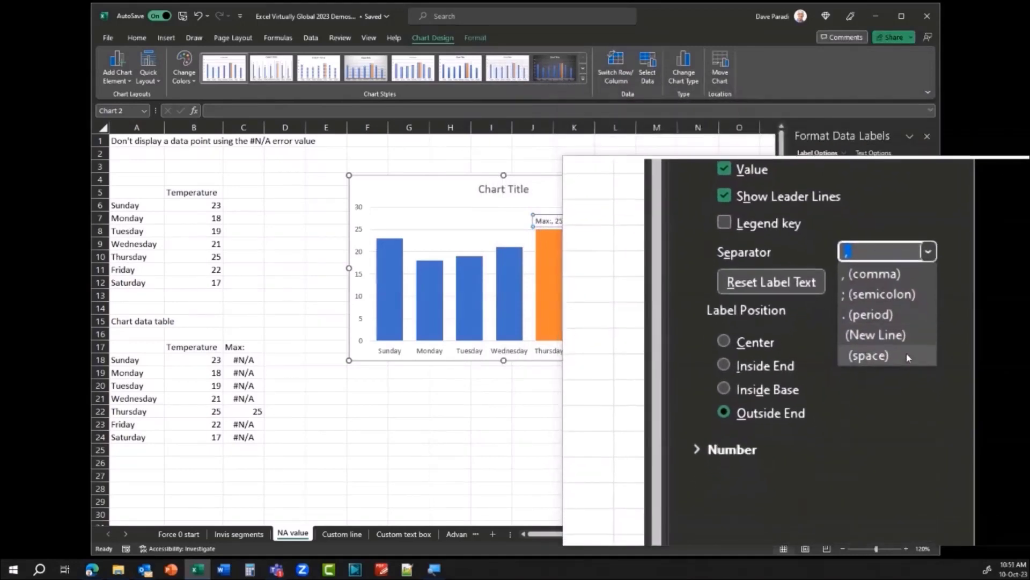
pyautogui.click(908, 356)
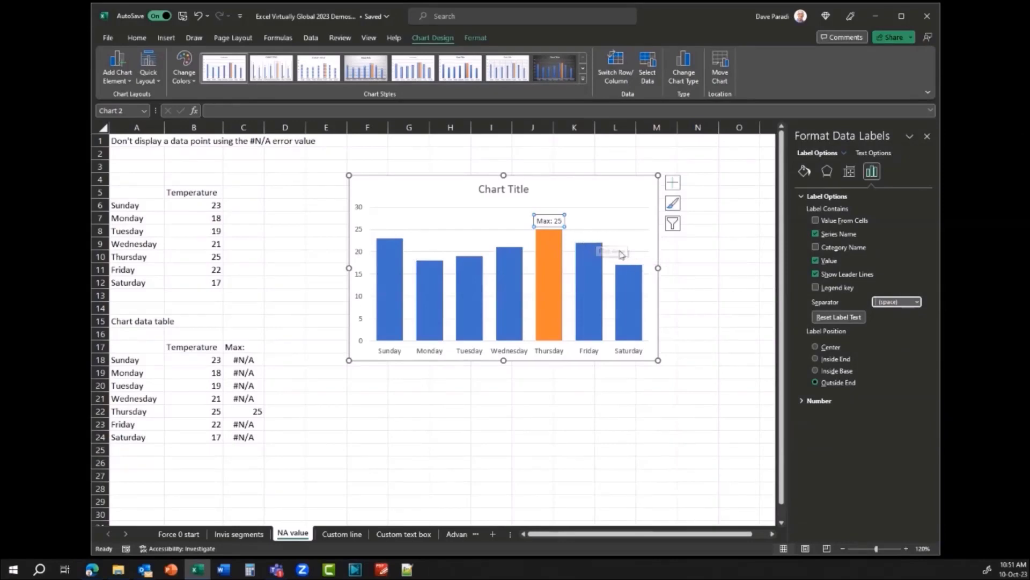
pyautogui.click(927, 137)
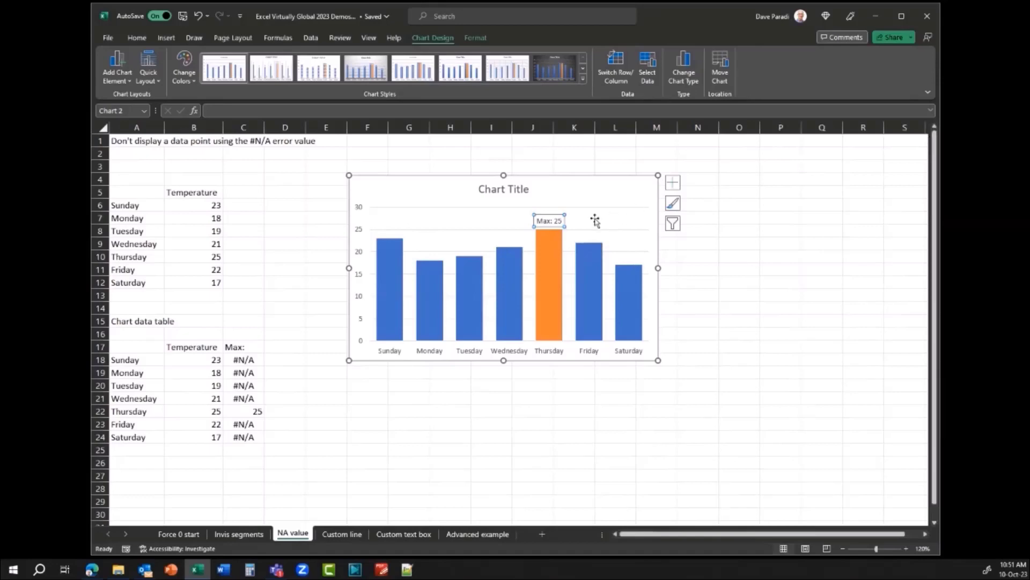
# Step: Enter 27 as Tuesday's temperature in B8
pyautogui.click(561, 180)
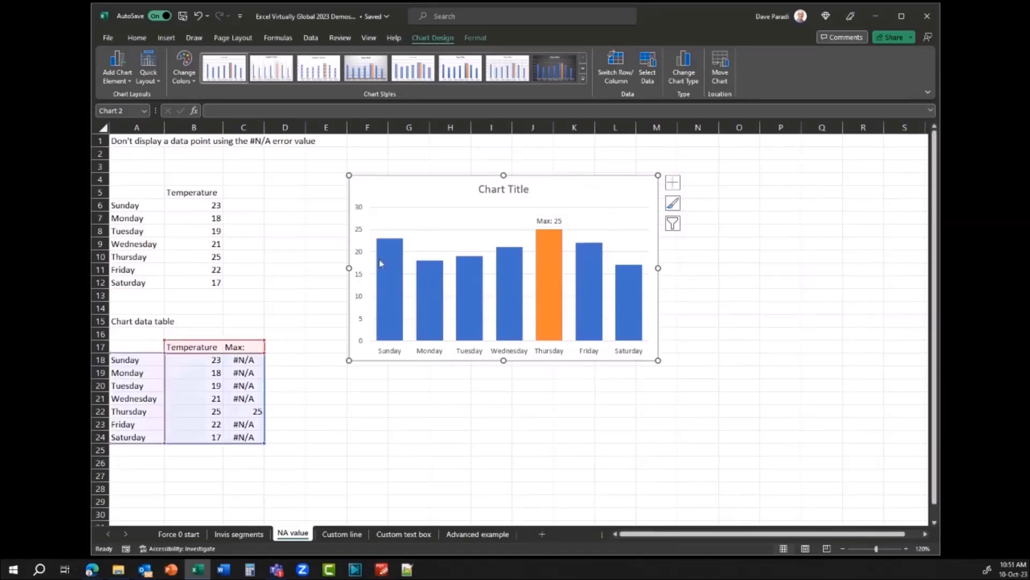
pyautogui.click(204, 237)
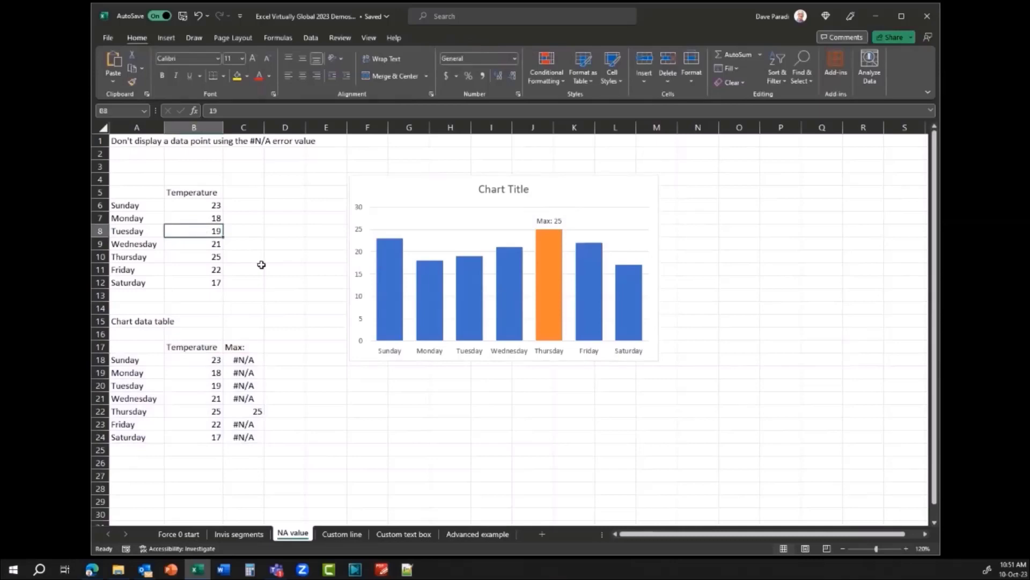
pyautogui.write('27')
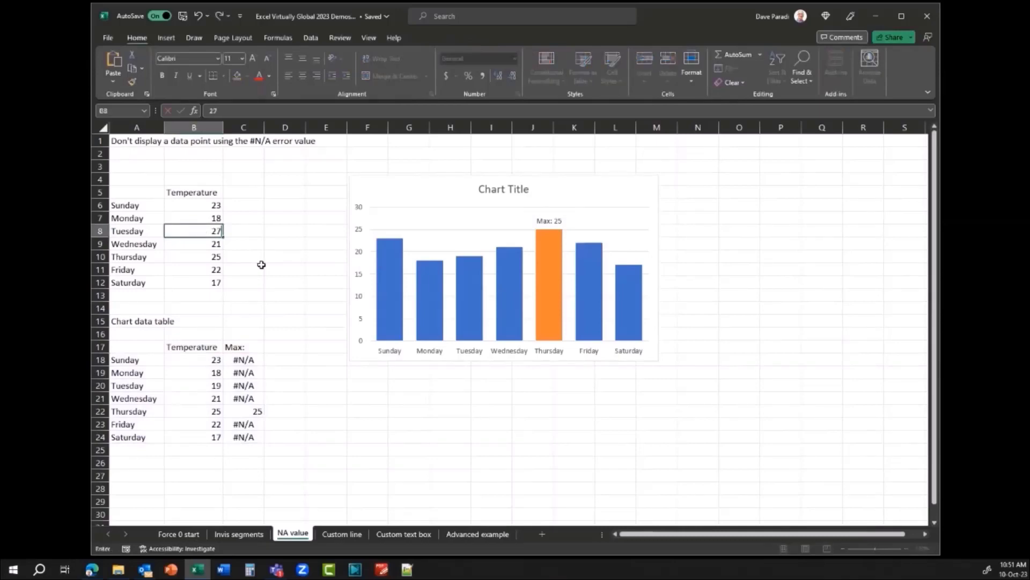
pyautogui.press('Return')
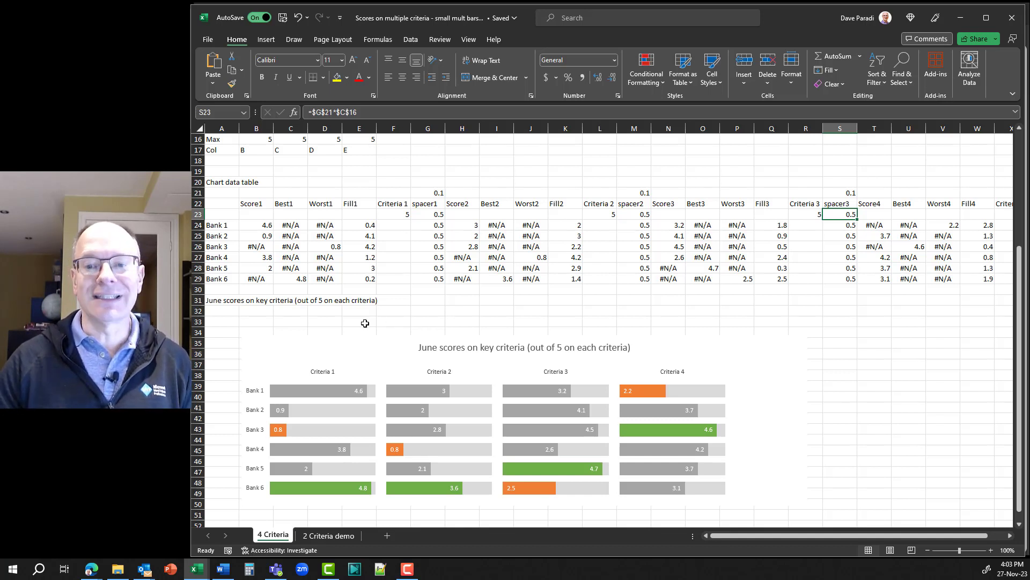
# Step: Switch to the Edge window with the Excel Dataviz tutorial page
pyautogui.moveTo(93, 568)
pyautogui.click(115, 552)
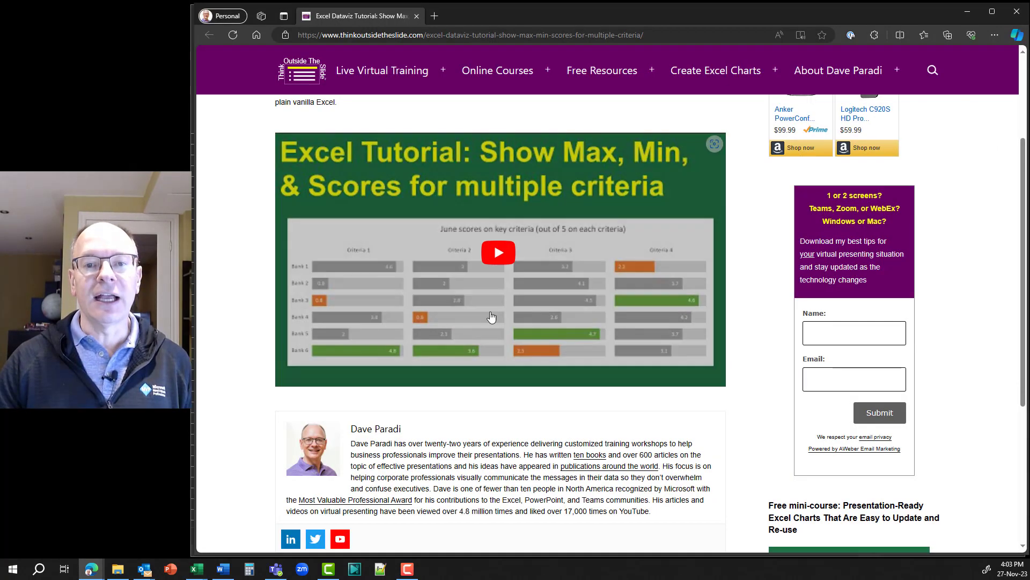